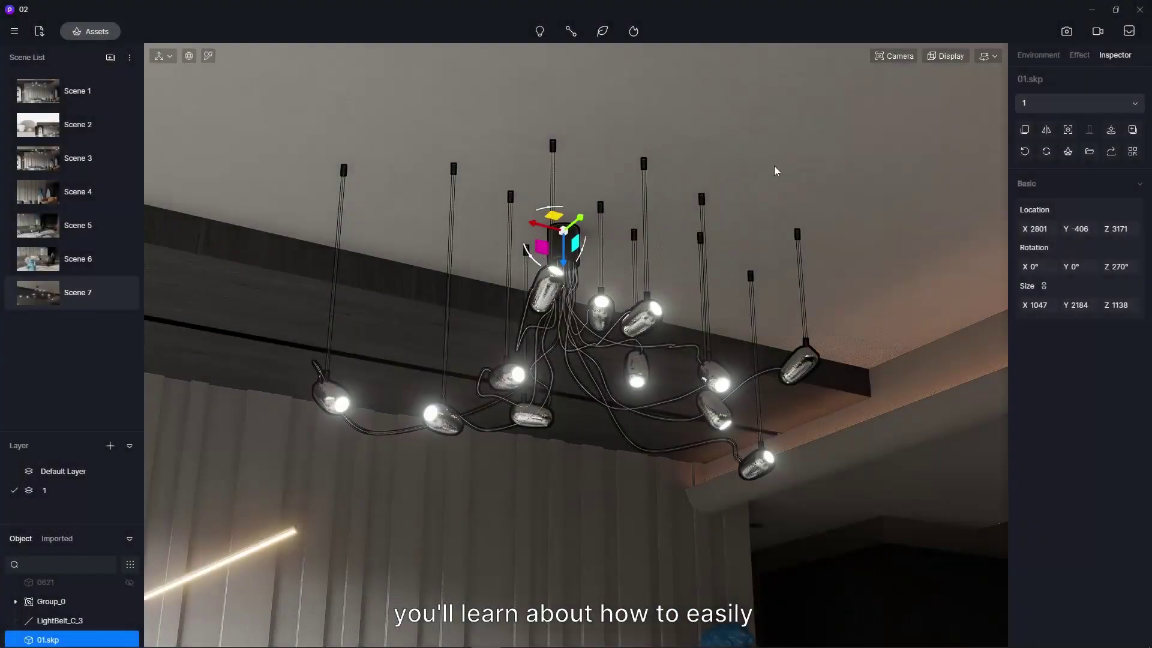
{"action": "left_click", "coordinate": [1089, 152]}
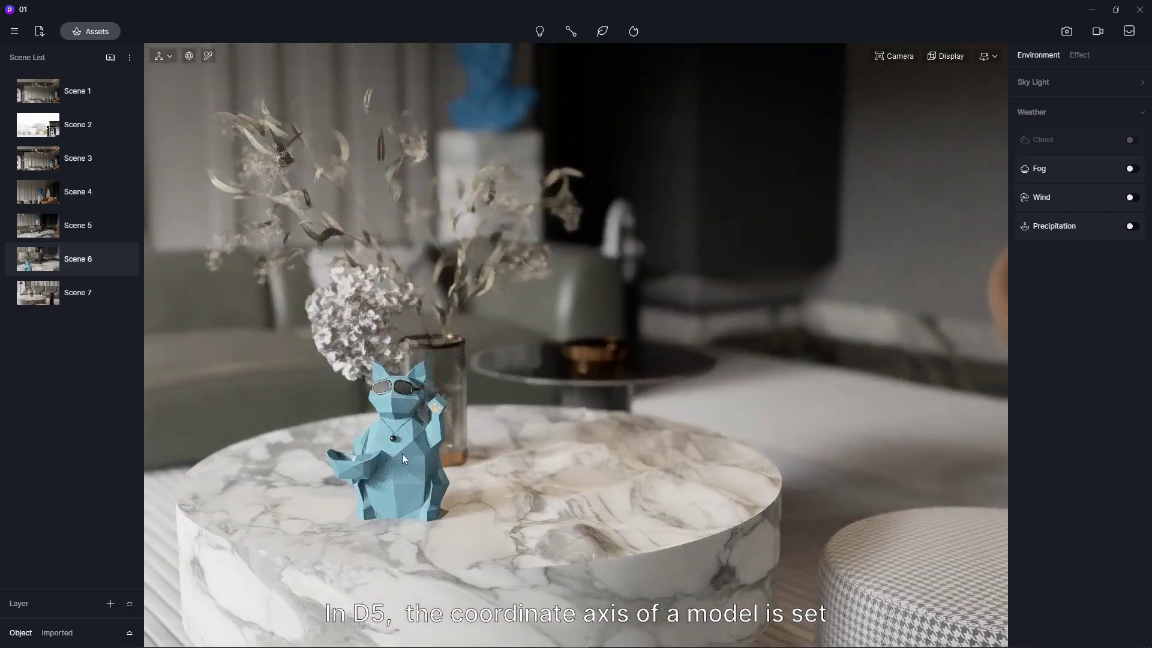
Step: Reposition the blue cat ornament at X -1207, Y 2646 with a 239° Z rotation and scale it proportionally to a Z size of 261
{"action": "left_click", "coordinate": [401, 448]}
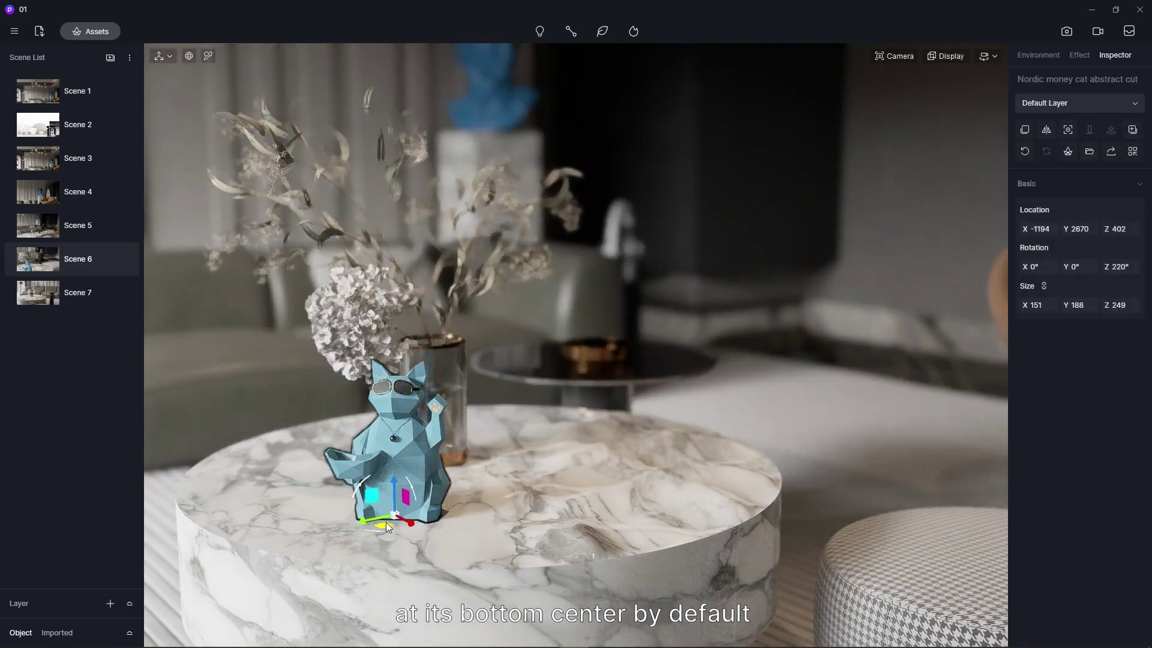
{"action": "left_click_drag", "start_coordinate": [386, 527], "coordinate": [361, 532]}
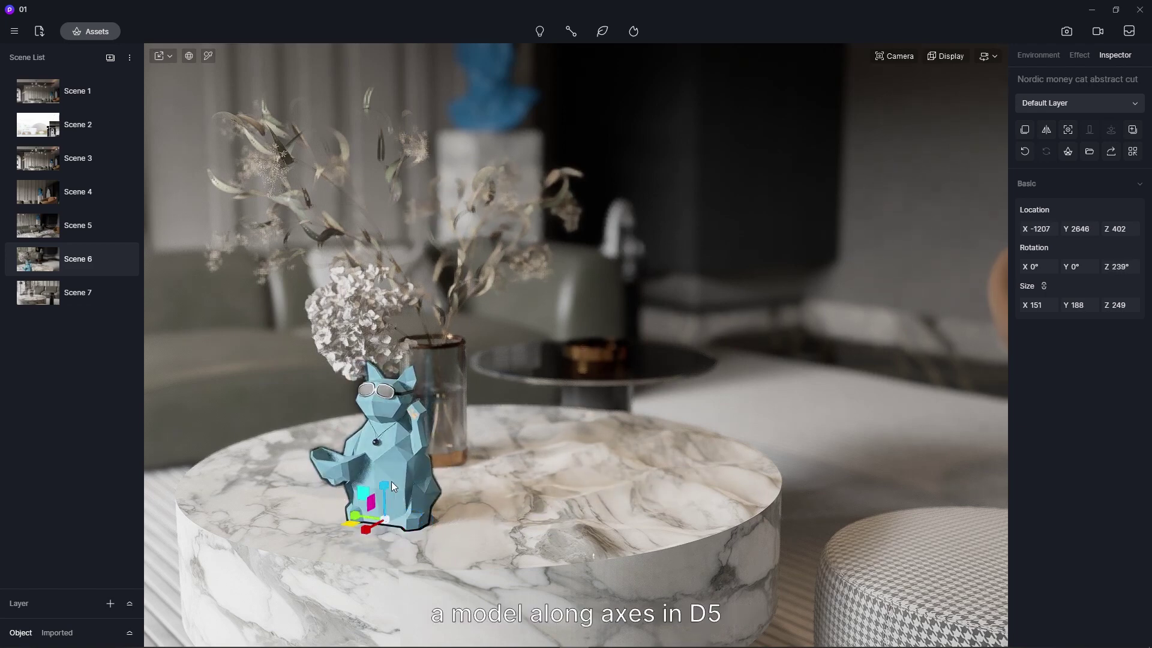
{"action": "left_click_drag", "start_coordinate": [392, 486], "coordinate": [393, 445]}
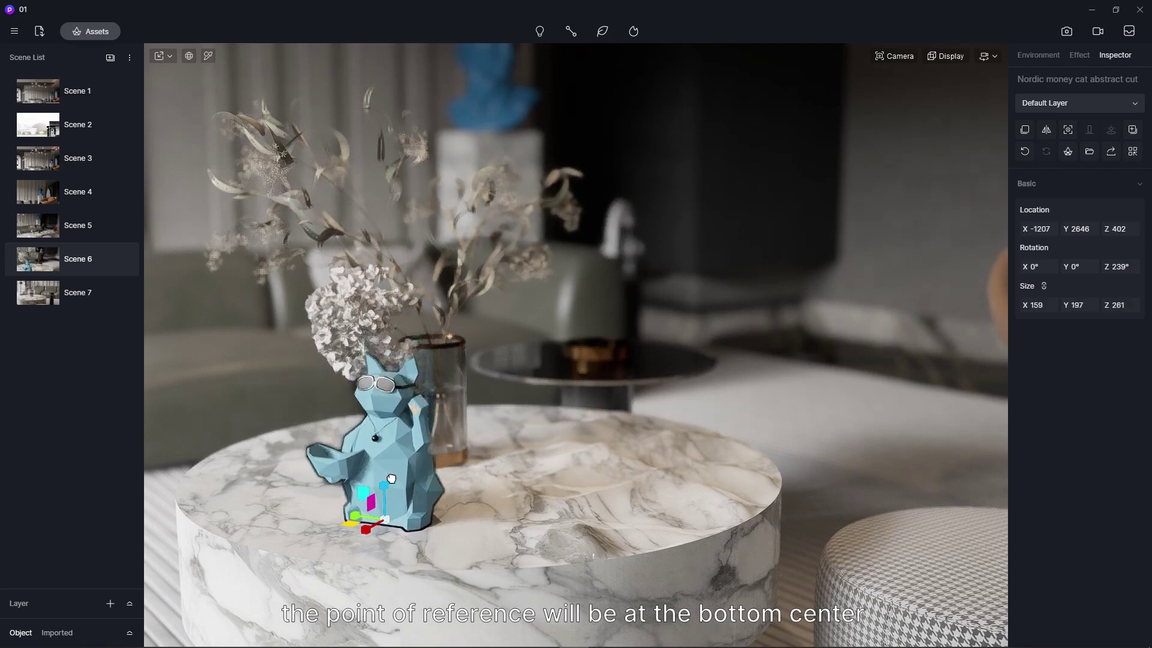
Step: Replace the cat ornament with the Astronaut sculpture from the online Ornaments assets
{"action": "left_click", "coordinate": [1068, 153]}
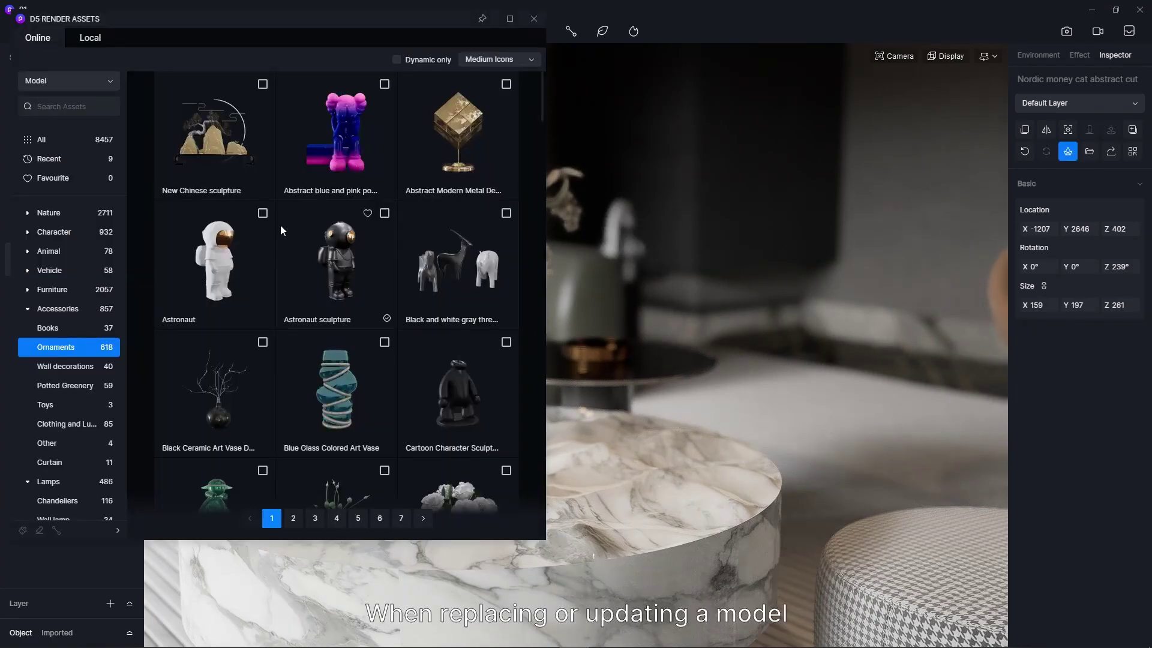
{"action": "left_click", "coordinate": [384, 214]}
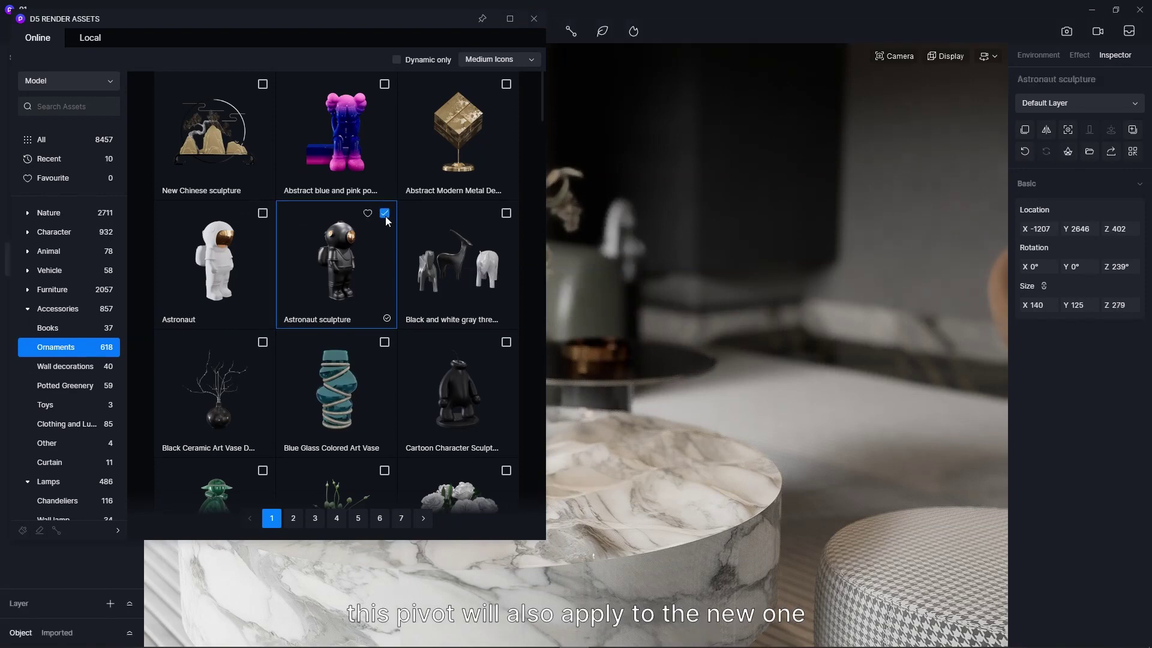
{"action": "left_click", "coordinate": [534, 18]}
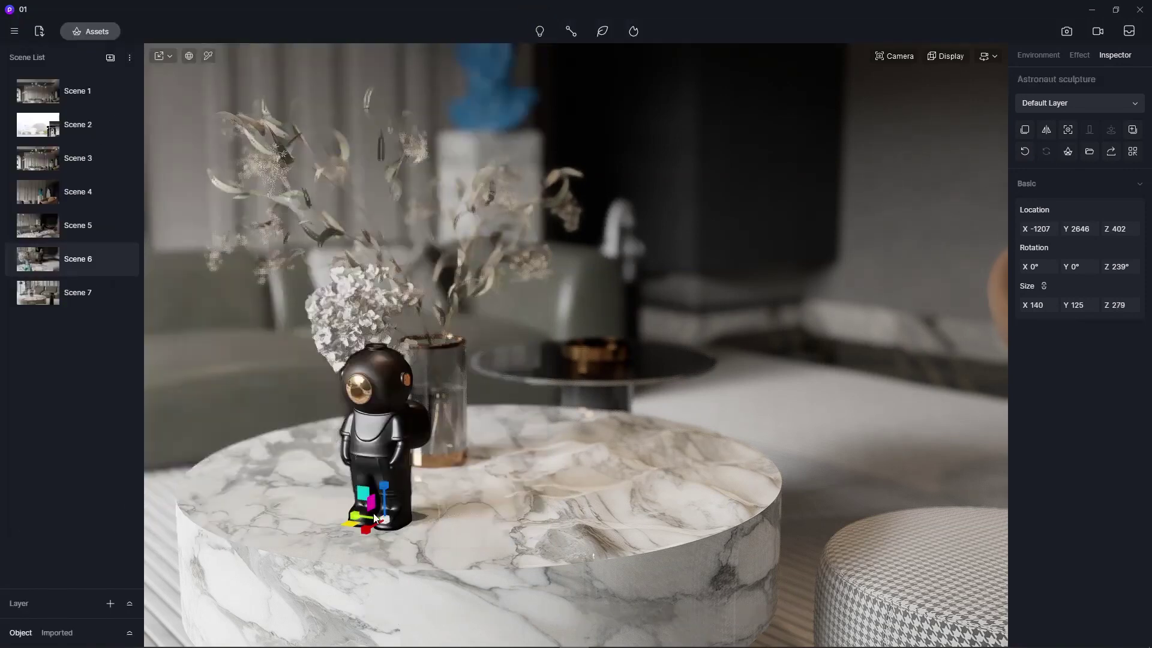
Step: Rotate the astronaut sculpture to 225° about Z and scale it to a Z size of 257, placed at X -1241, Y 2625
{"action": "mouse_move", "coordinate": [365, 536]}
{"action": "left_mouse_down"}
{"action": "mouse_move", "coordinate": [345, 536]}
{"action": "mouse_move", "coordinate": [376, 541]}
{"action": "left_mouse_up"}
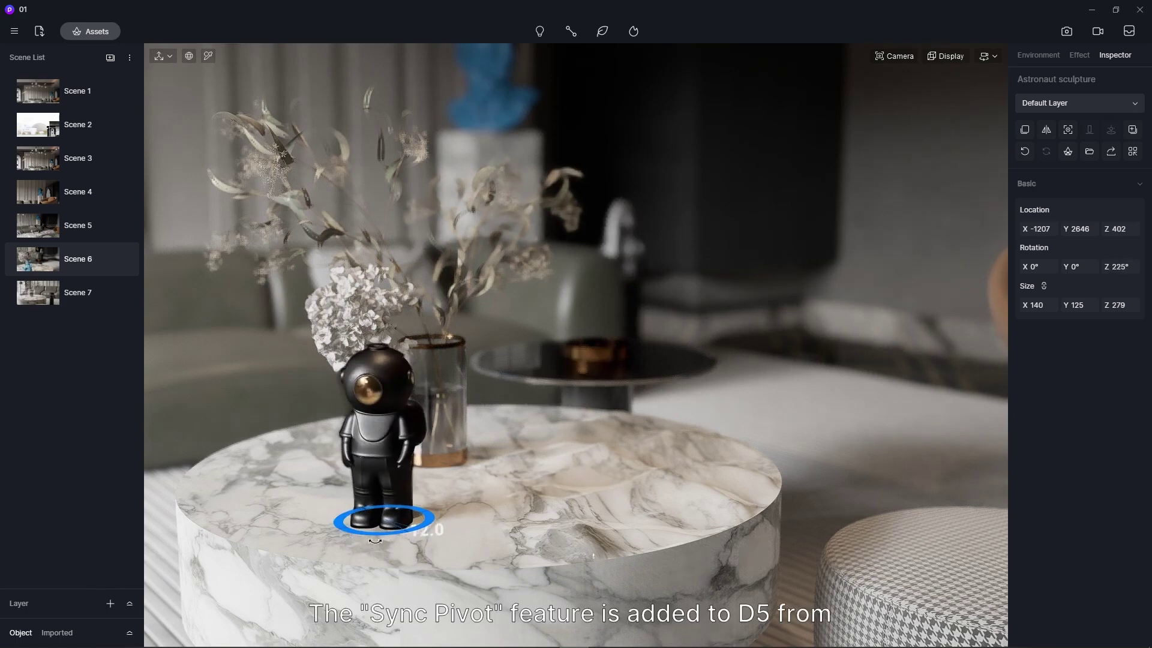
{"action": "left_click_drag", "start_coordinate": [380, 486], "coordinate": [381, 539]}
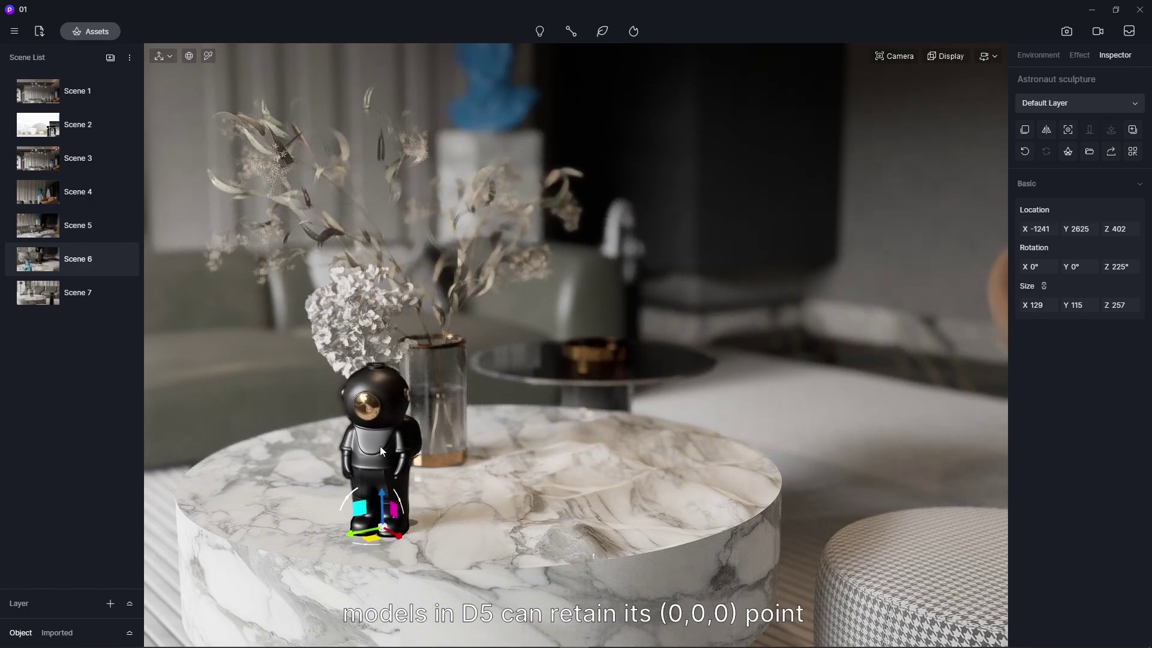
{"action": "key", "text": "Escape"}
{"action": "left_click", "coordinate": [40, 90]}
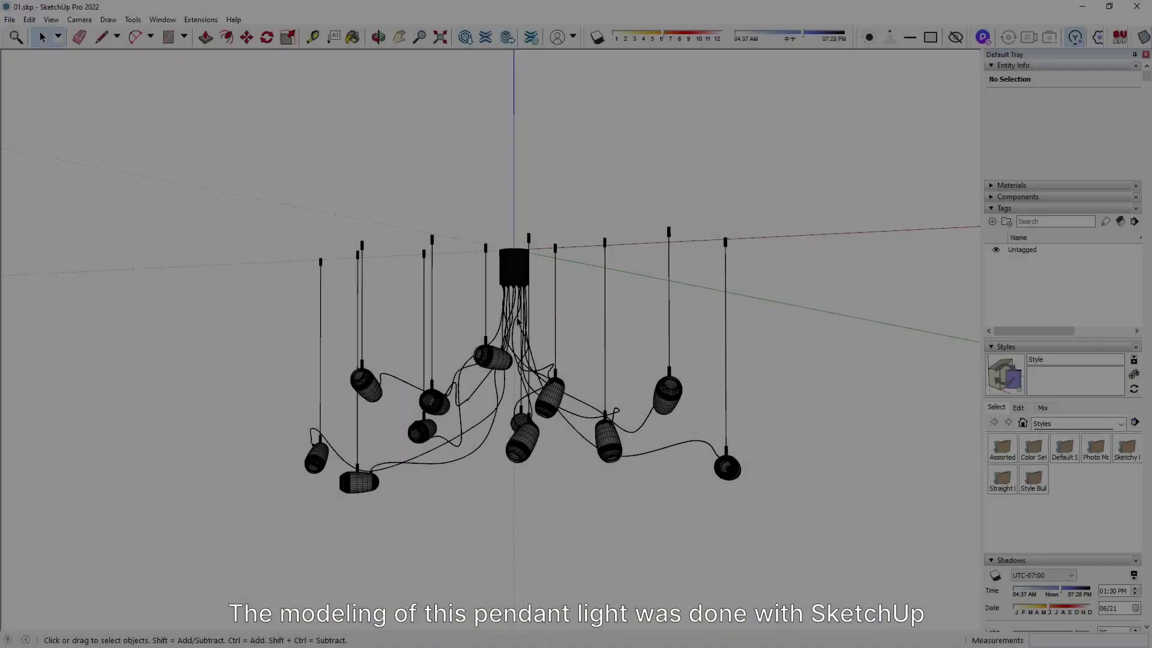
Step: Switch to SketchUp and examine where the 01.skp pendant light and the 02.skp ceiling light sit relative to the origin
{"action": "mouse_move", "coordinate": [282, 444]}
{"action": "left_mouse_down"}
{"action": "mouse_move", "coordinate": [312, 440]}
{"action": "mouse_move", "coordinate": [495, 522]}
{"action": "left_mouse_up"}
{"action": "key", "text": "space"}
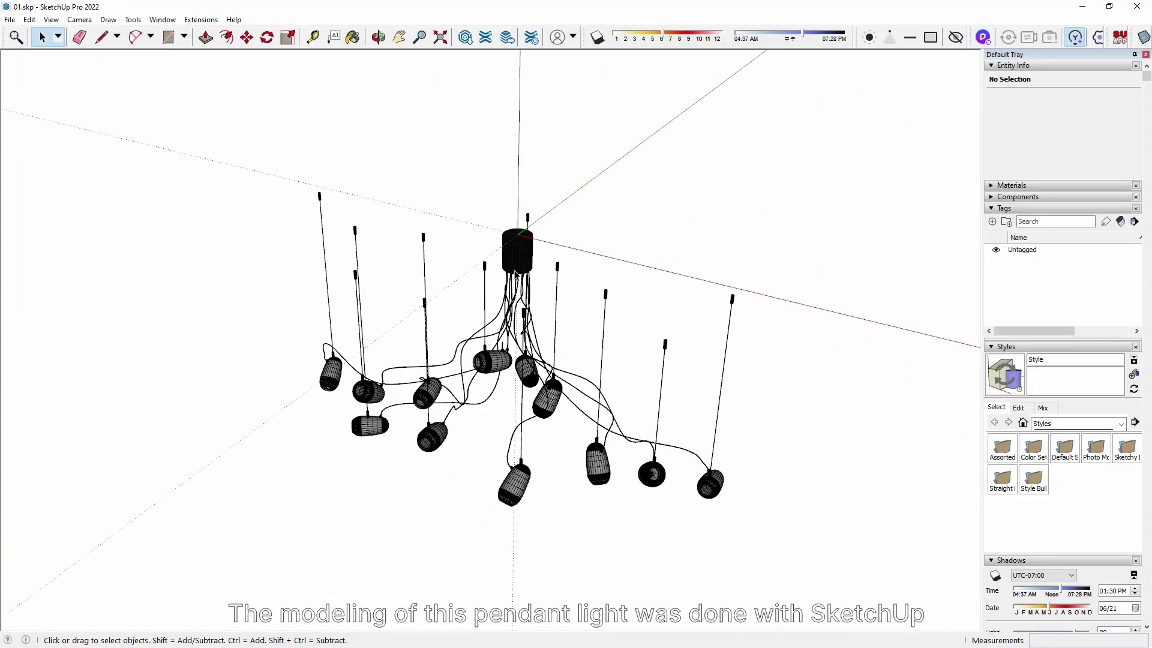
{"action": "scroll", "coordinate": [526, 242], "scroll_direction": "up", "scroll_amount": 5}
{"action": "left_click", "coordinate": [525, 241]}
{"action": "scroll", "coordinate": [526, 242], "scroll_direction": "down", "scroll_amount": 8}
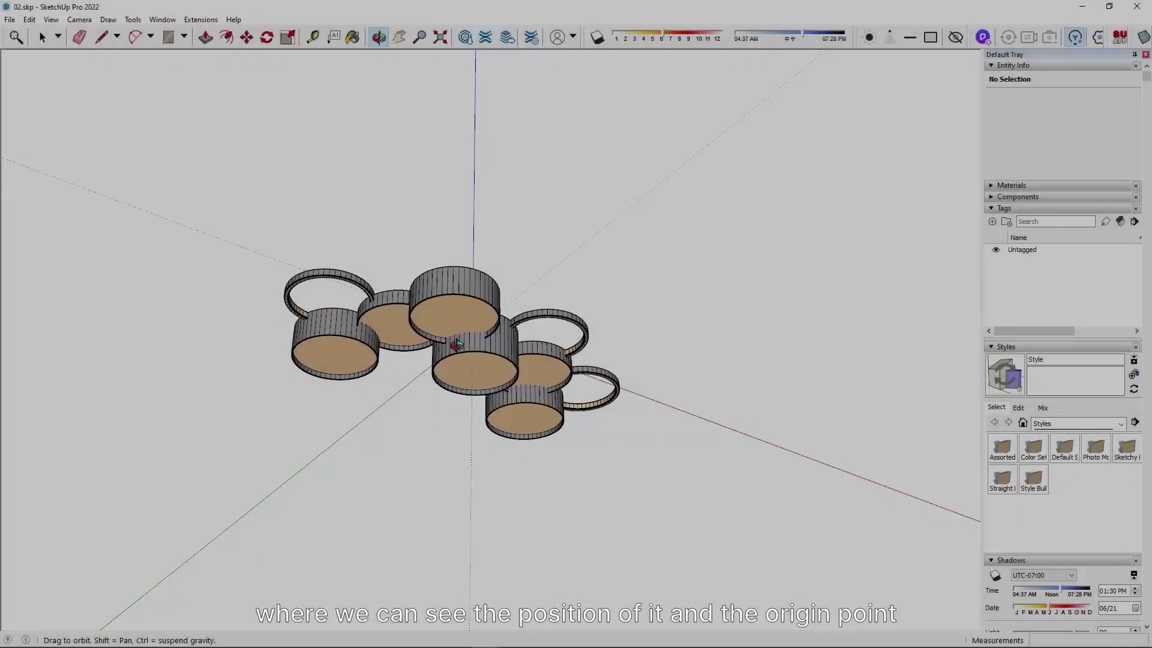
{"action": "key", "text": "space"}
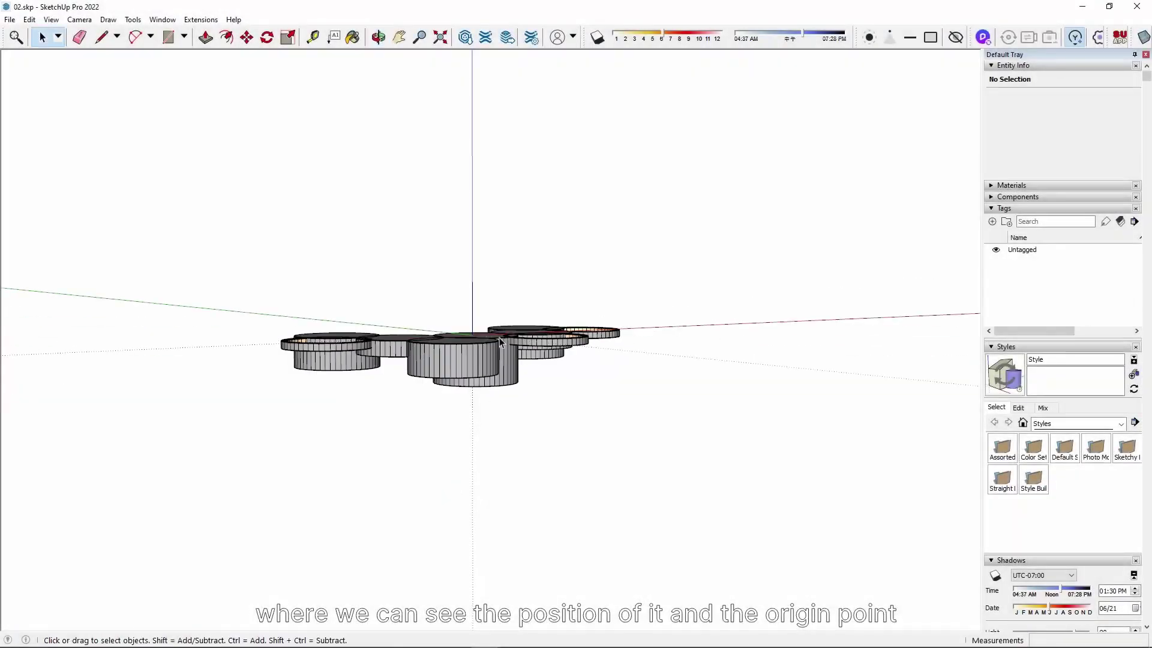
{"action": "middle_click_drag", "start_coordinate": [456, 344], "coordinate": [492, 376]}
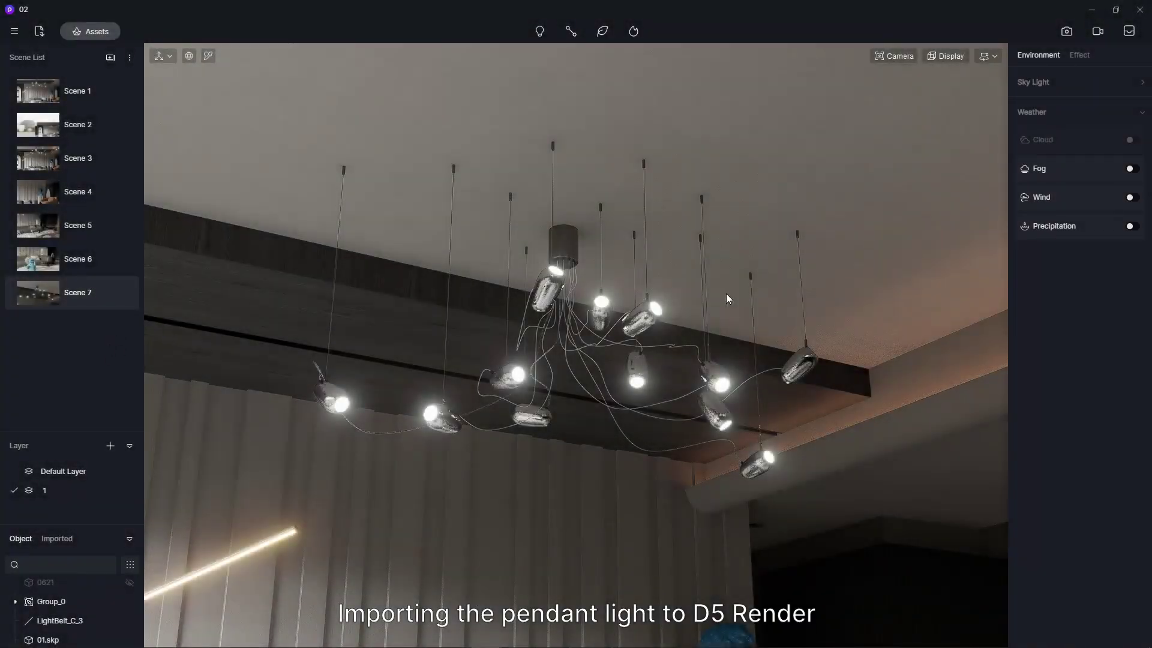
Step: Switch to D5 Render, replace the 01.skp pendant light with the local file 02.skp, and raise it to Z 3006
{"action": "left_click", "coordinate": [562, 238]}
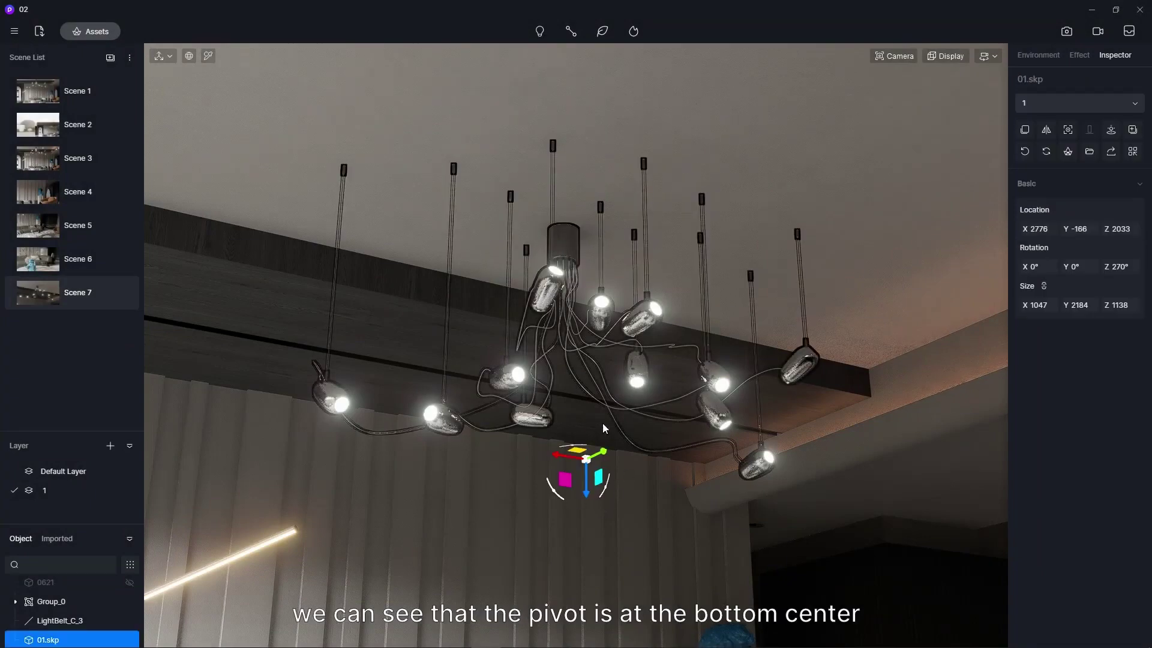
{"action": "left_click", "coordinate": [1090, 151]}
{"action": "left_click", "coordinate": [189, 155]}
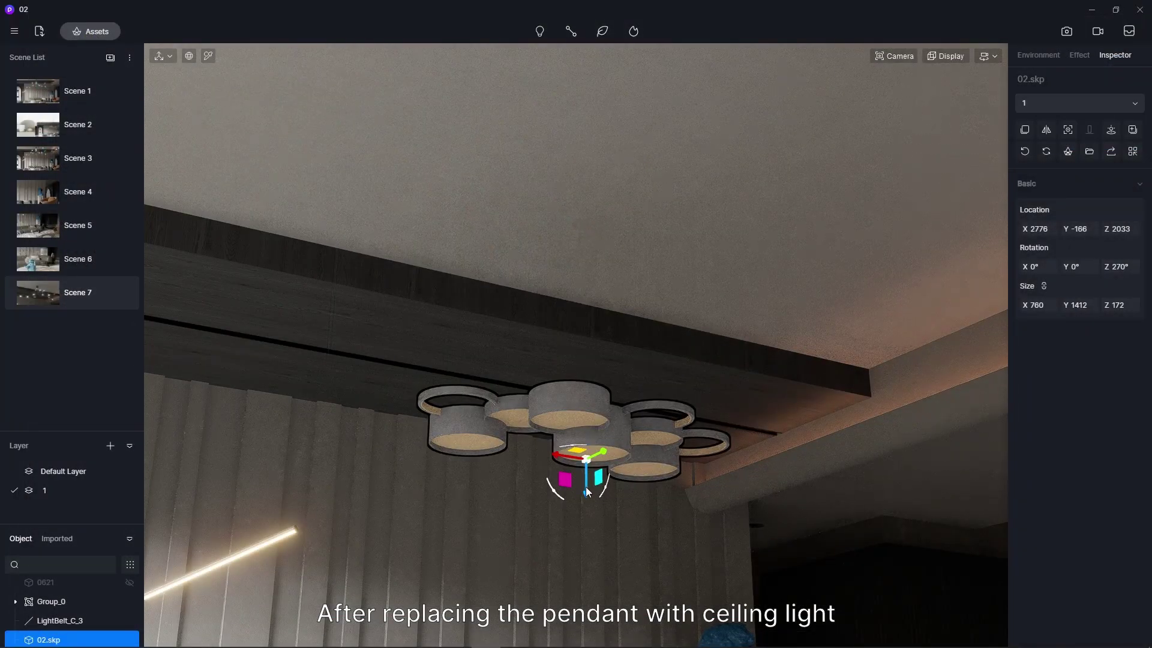
{"action": "left_click_drag", "start_coordinate": [585, 487], "coordinate": [604, 272]}
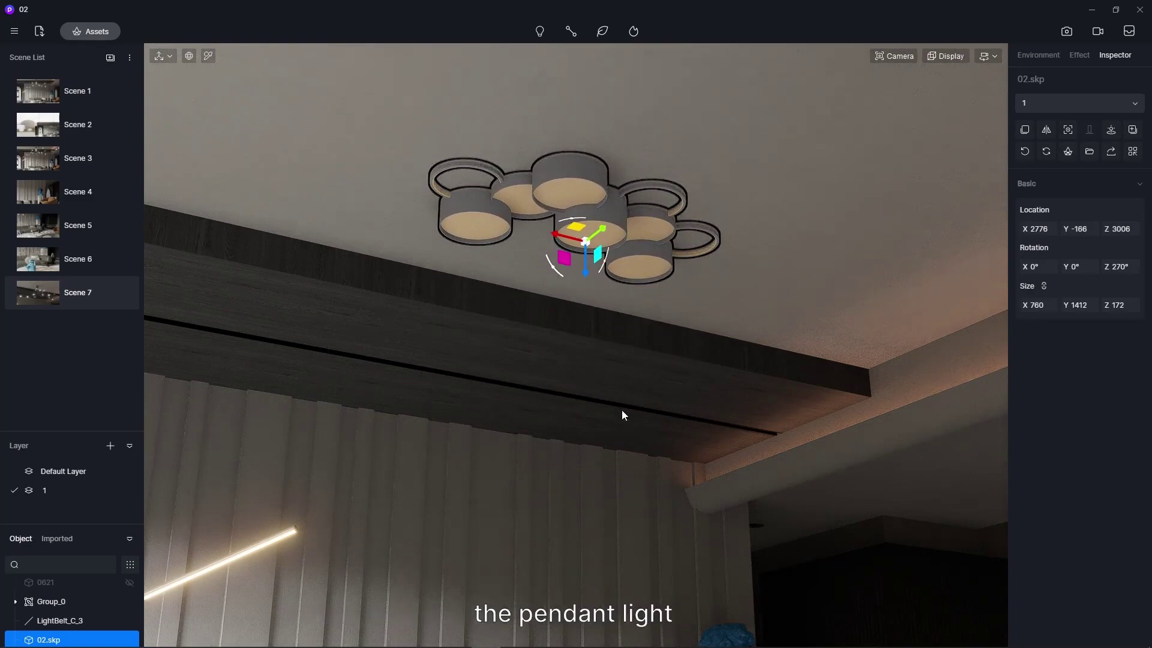
{"action": "left_click", "coordinate": [640, 431]}
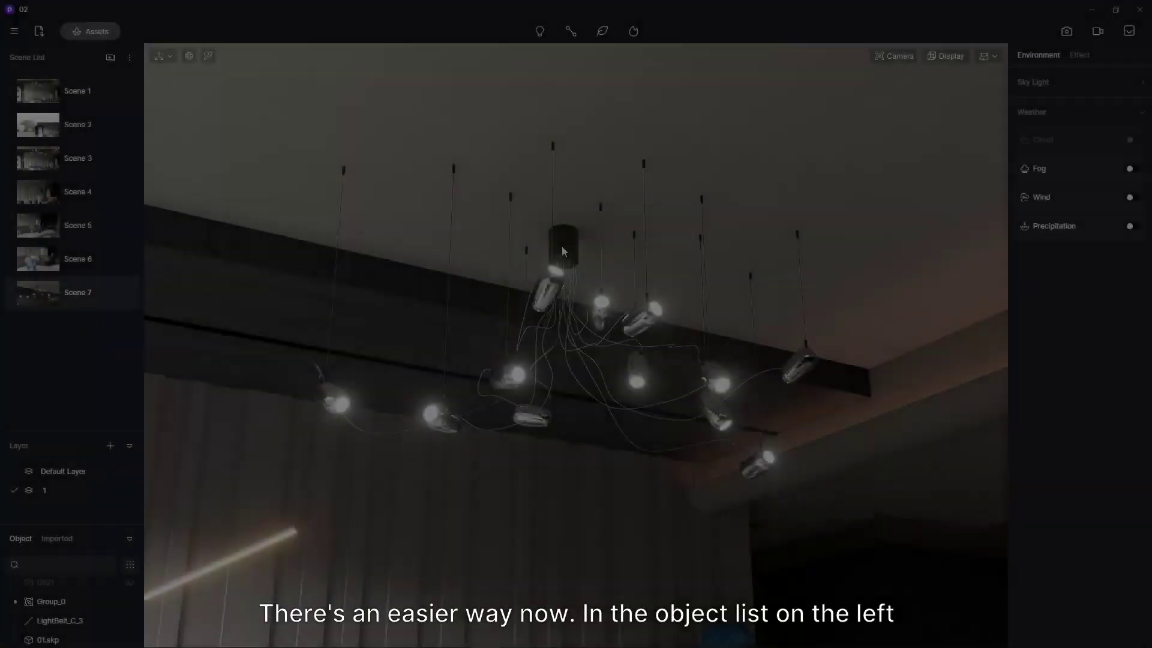
Step: Apply Sync Pivot to the 01.skp pendant light so it uses its original SketchUp origin
{"action": "left_click", "coordinate": [563, 251]}
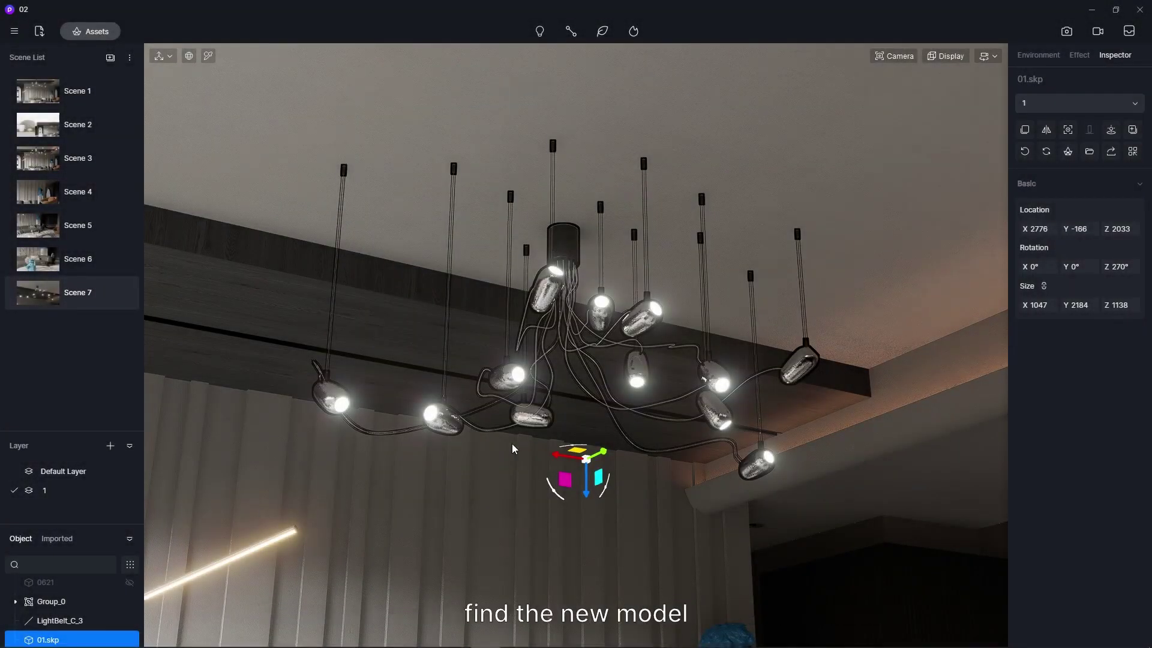
{"action": "right_click", "coordinate": [53, 641]}
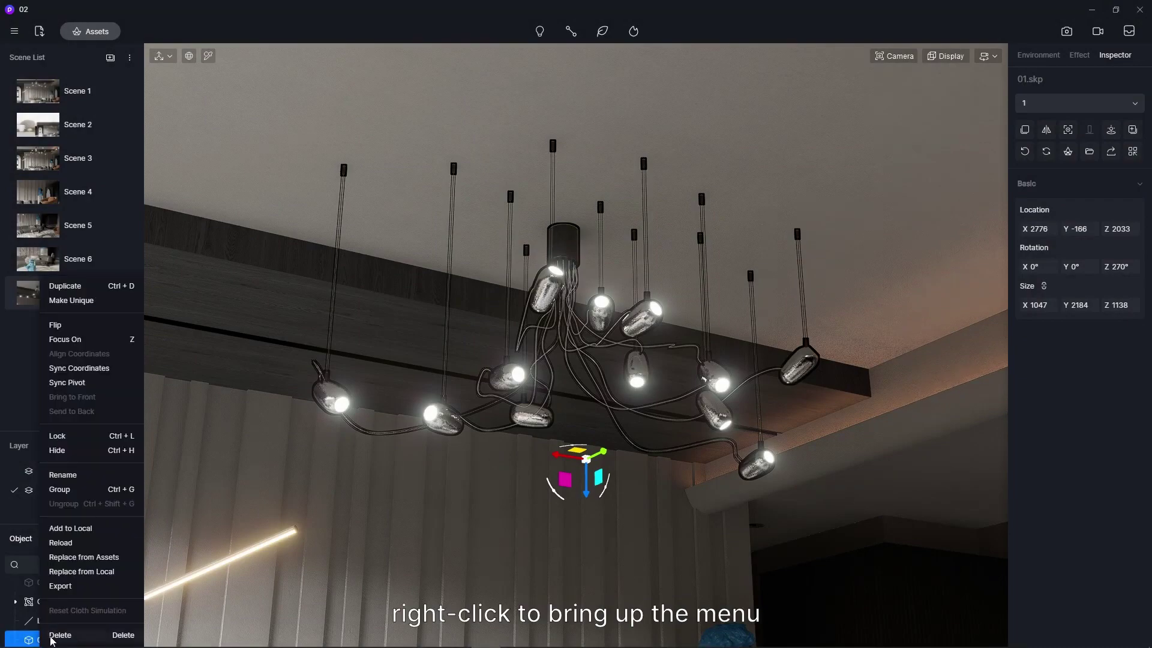
{"action": "left_click", "coordinate": [95, 384]}
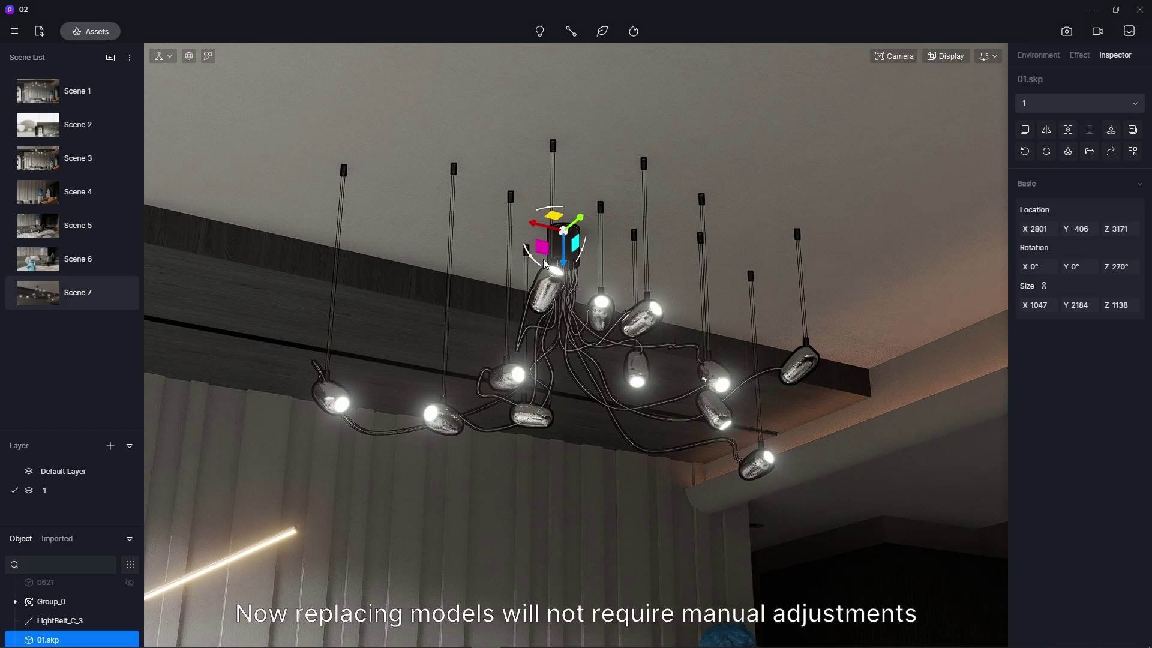
Step: Replace the pivot-synced pendant light with the local file 02.skp
{"action": "left_click", "coordinate": [1089, 153]}
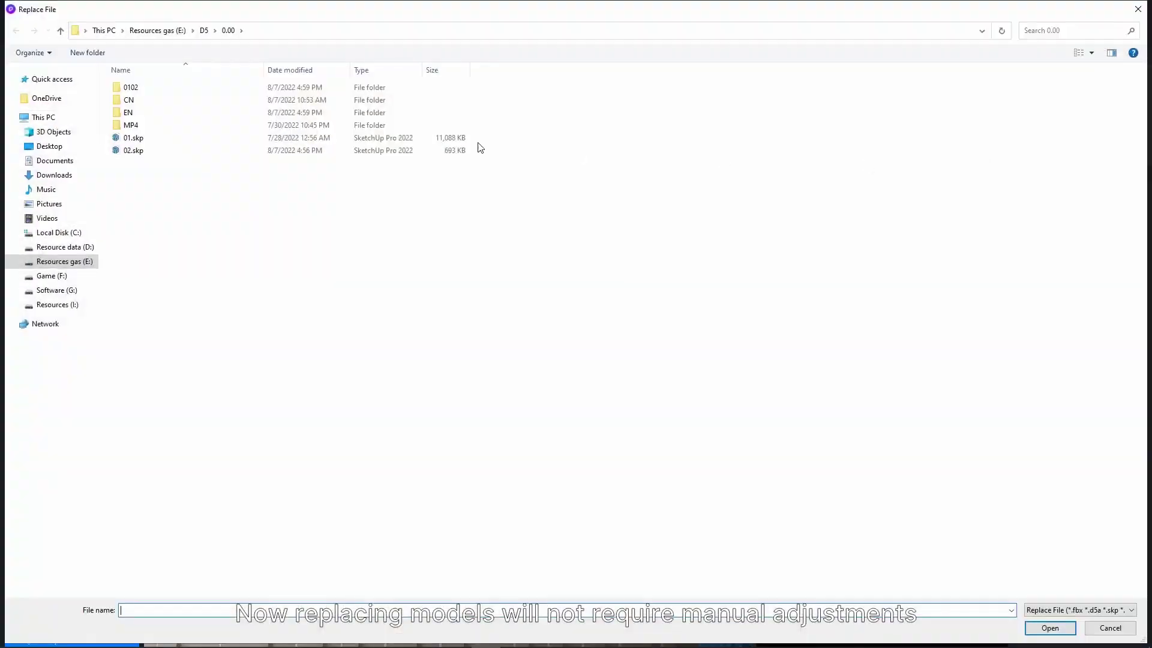
{"action": "double_click", "coordinate": [222, 153]}
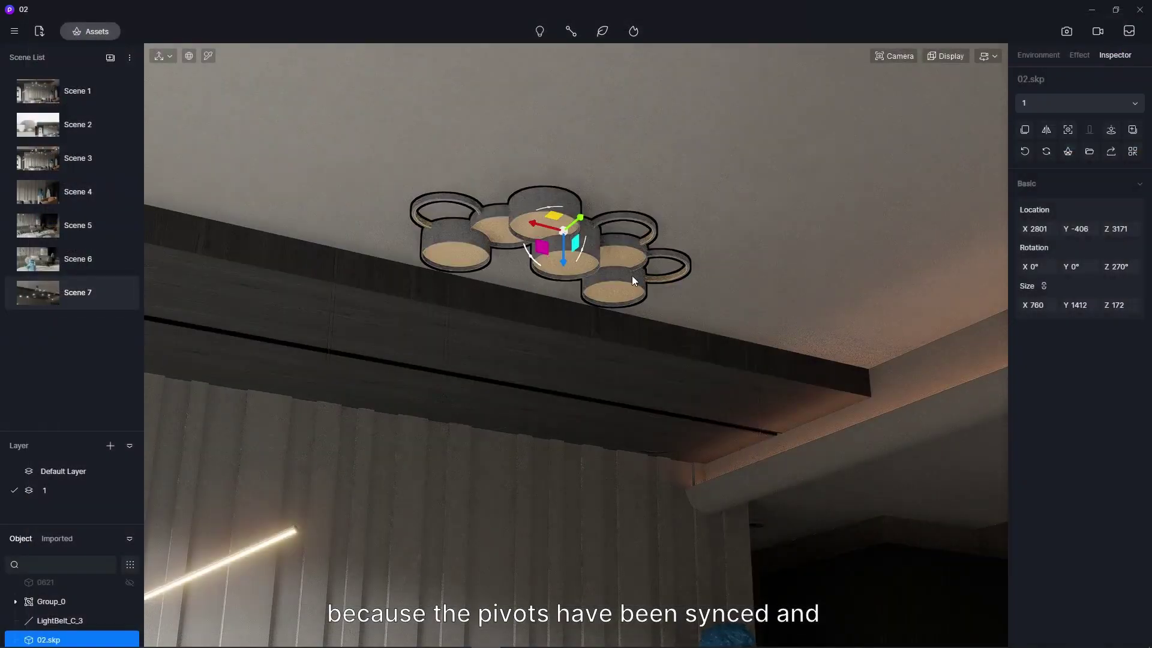
{"action": "left_click", "coordinate": [603, 253]}
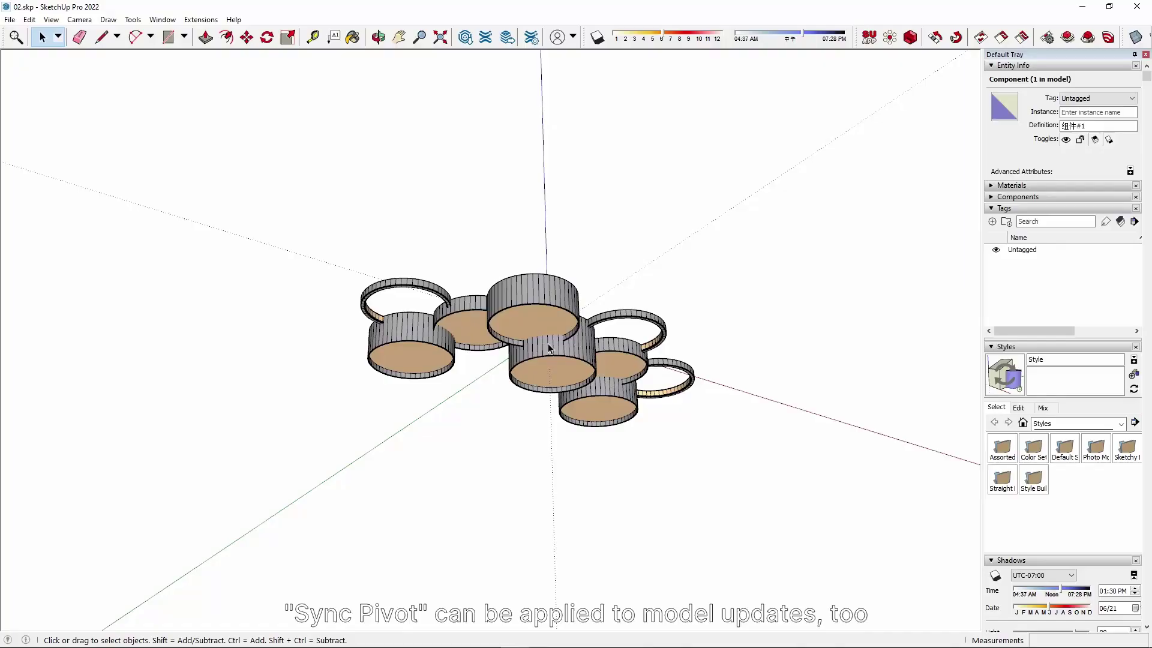
Step: Switch to SketchUp and copy one shallow round lamp of the 02.skp ceiling light, placing the copy apart from the cluster
{"action": "left_click", "coordinate": [467, 320]}
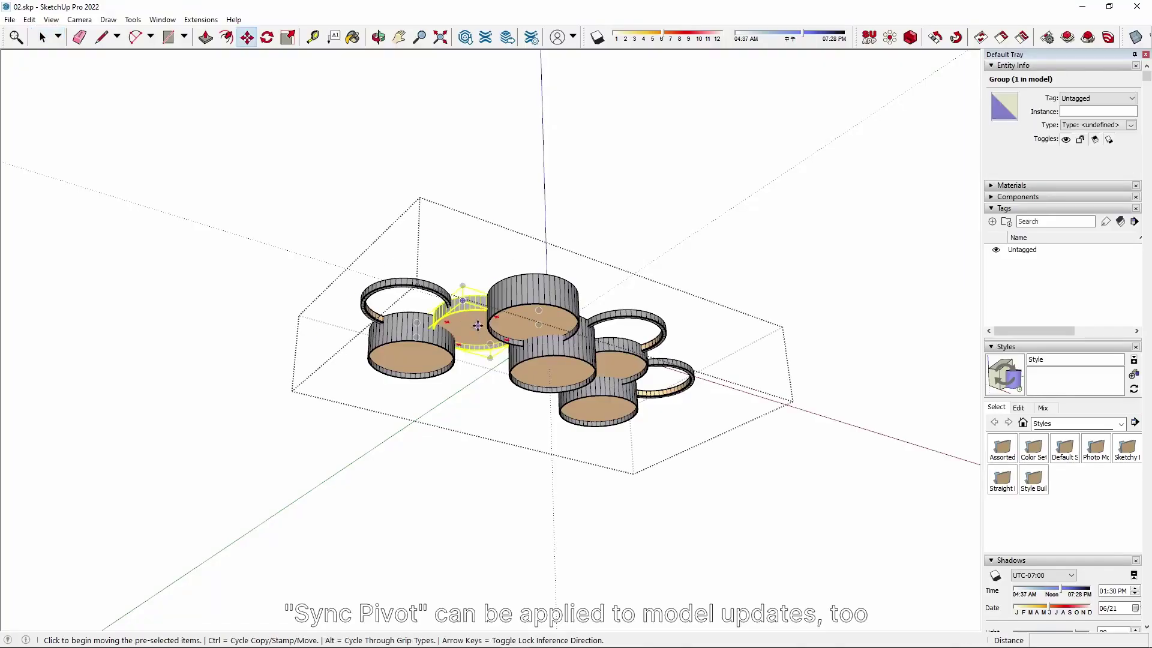
{"action": "left_click", "coordinate": [478, 325]}
{"action": "left_click", "coordinate": [743, 295]}
{"action": "key", "text": "space"}
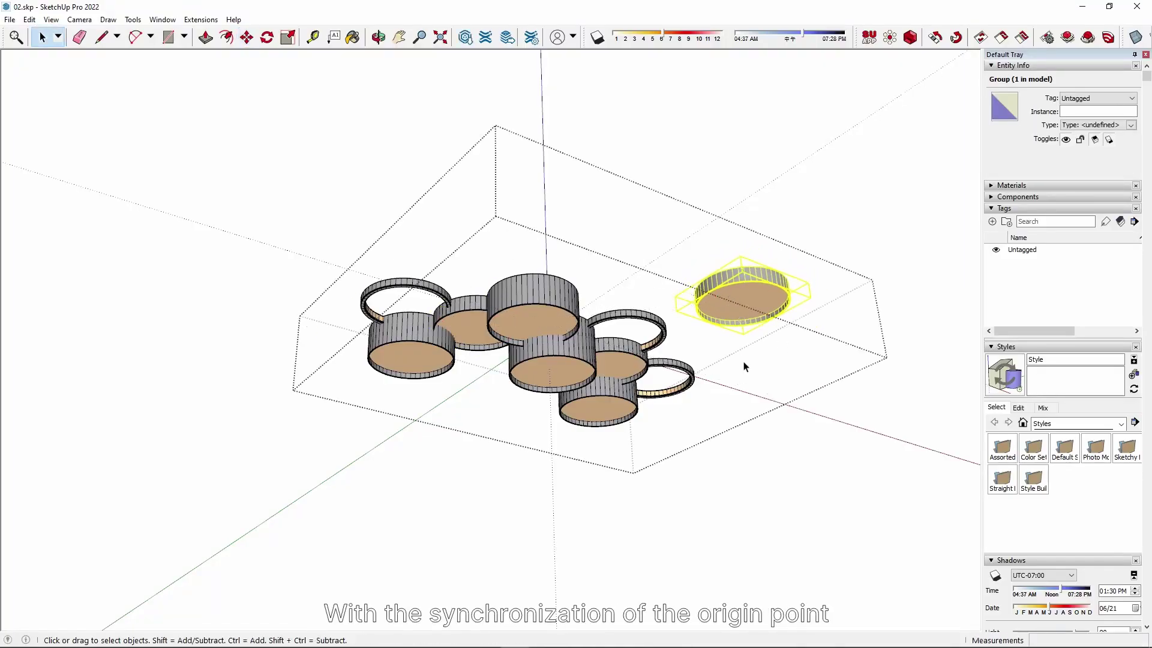
{"action": "left_click", "coordinate": [744, 366]}
{"action": "middle_click_drag", "start_coordinate": [600, 329], "coordinate": [603, 329]}
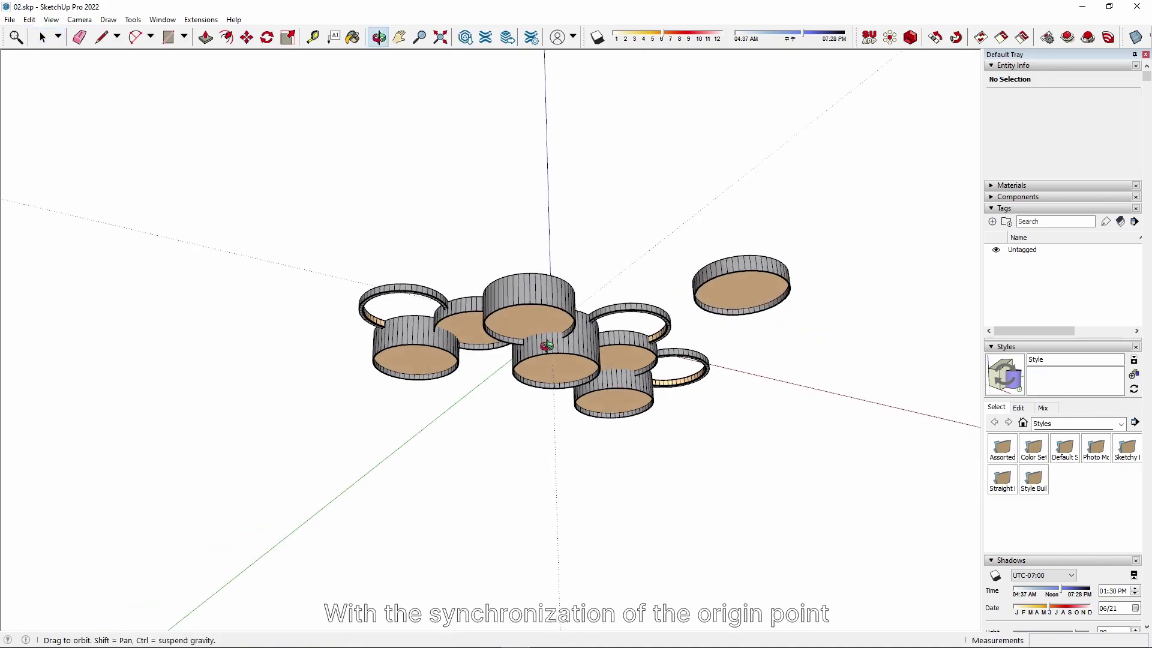
Step: Switch back to D5 Render and reload the 02.skp ceiling light from its edited source file
{"action": "left_click", "coordinate": [997, 32]}
{"action": "left_click", "coordinate": [567, 238]}
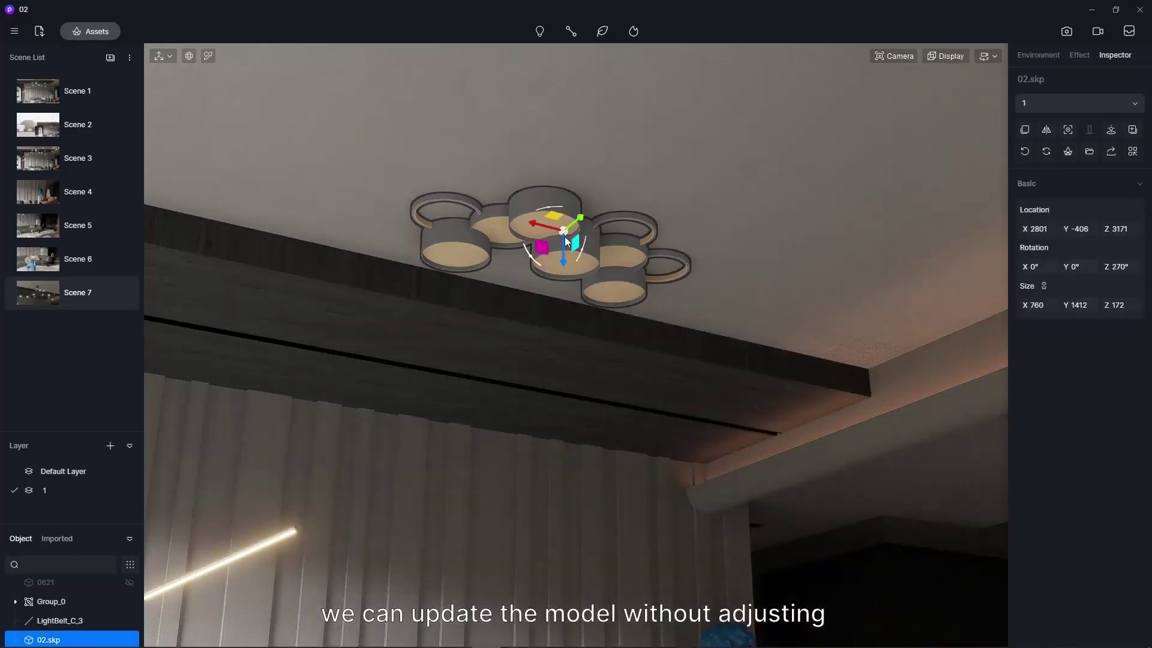
{"action": "left_click", "coordinate": [1051, 154]}
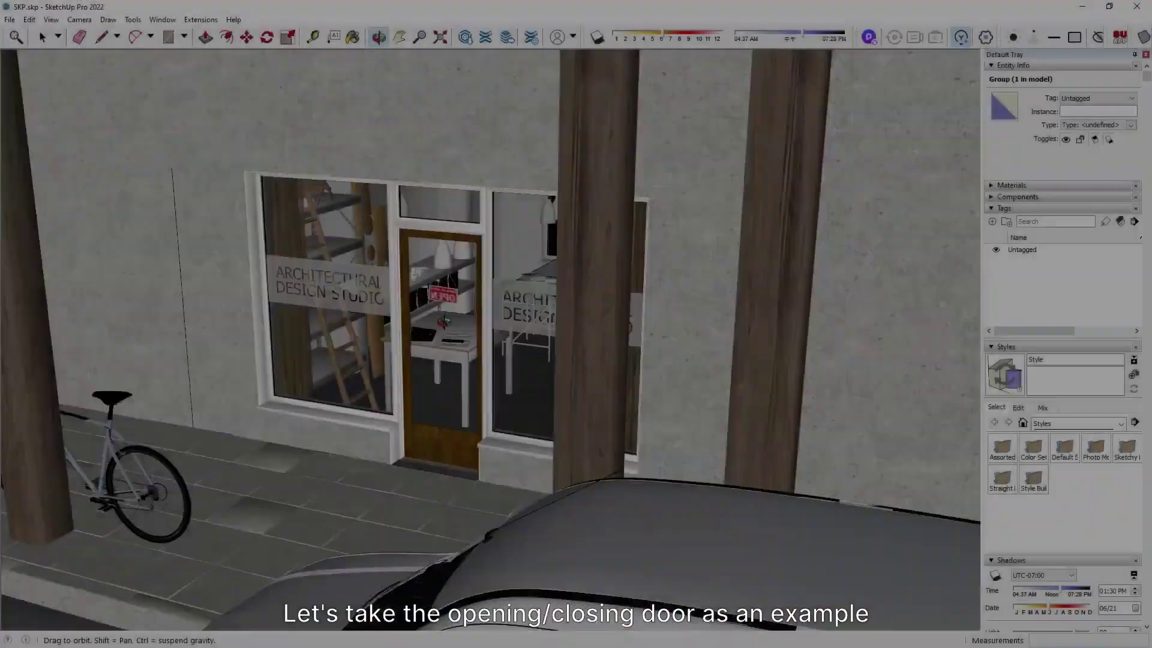
Step: Switch to SketchUp and examine the studio's wooden entrance door in SKP.skp
{"action": "scroll", "coordinate": [442, 344], "scroll_direction": "up", "scroll_amount": 5}
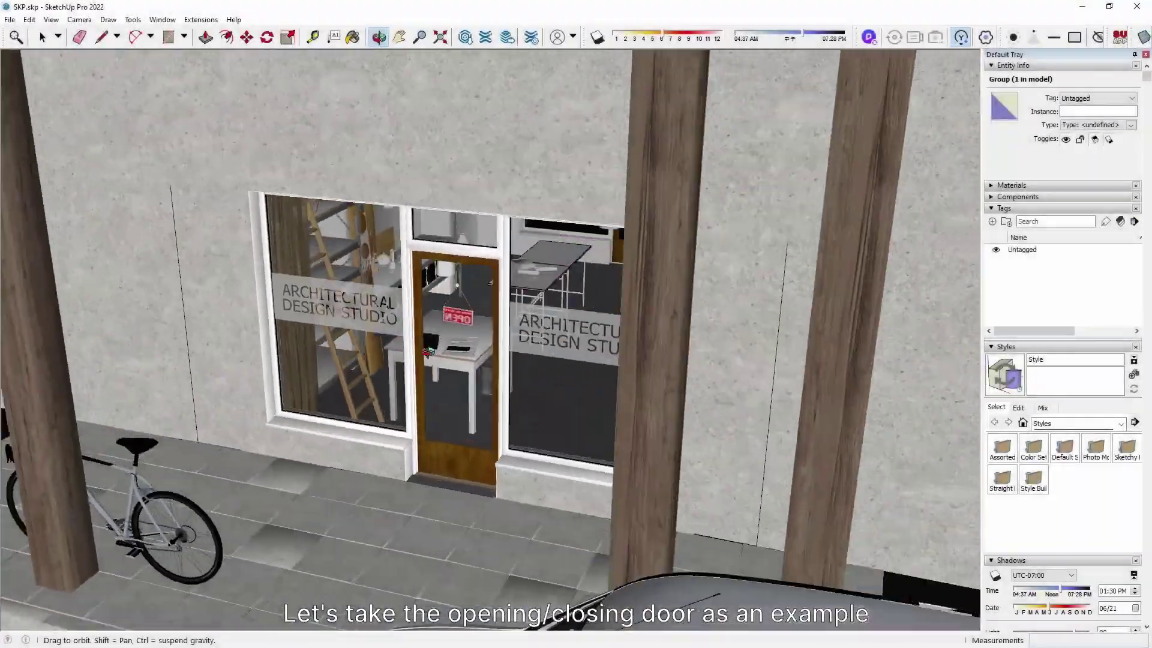
{"action": "scroll", "coordinate": [442, 343], "scroll_direction": "down", "scroll_amount": 4}
{"action": "scroll", "coordinate": [490, 327], "scroll_direction": "up", "scroll_amount": 1}
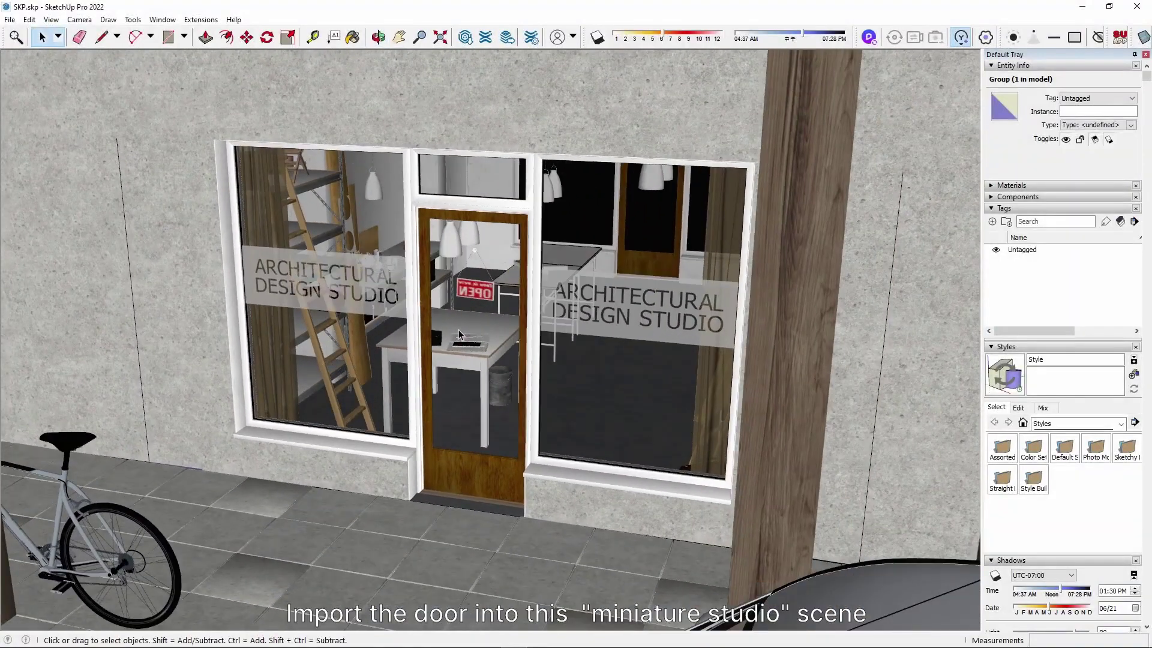
{"action": "left_click", "coordinate": [1083, 6]}
{"action": "mouse_move", "coordinate": [487, 362]}
{"action": "middle_mouse_down"}
{"action": "mouse_move", "coordinate": [498, 477]}
{"action": "mouse_move", "coordinate": [445, 393]}
{"action": "mouse_move", "coordinate": [412, 372]}
{"action": "middle_mouse_up"}
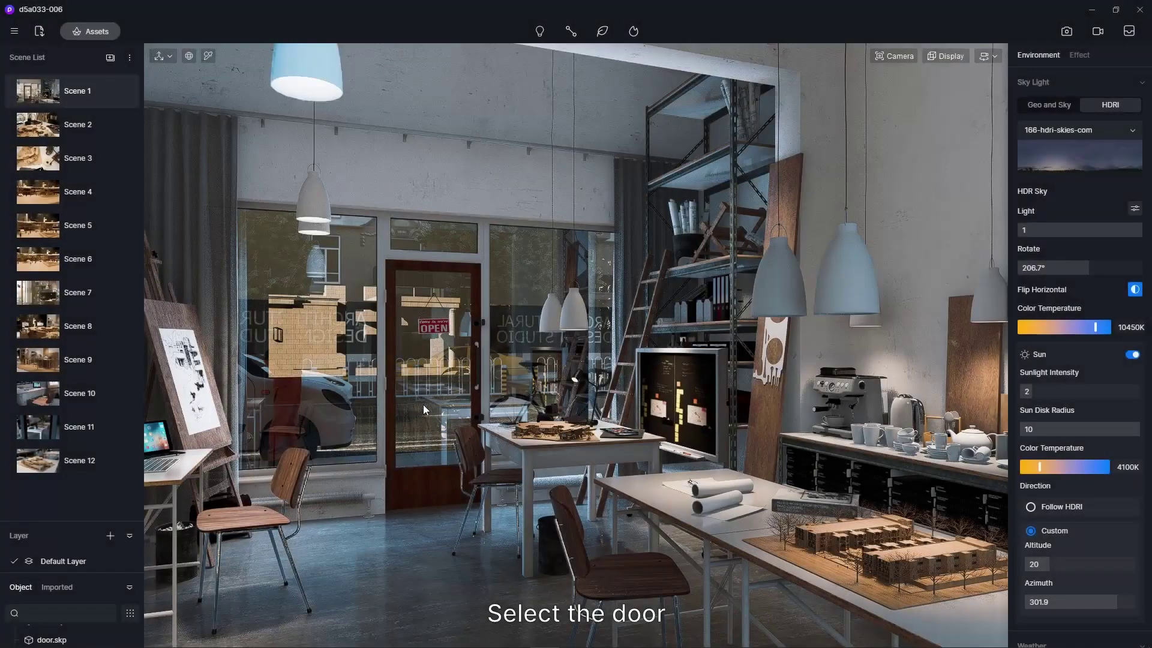
Step: Switch to D5 Render and apply Sync Pivot to the door.skp entrance door in the studio scene
{"action": "left_click", "coordinate": [423, 405]}
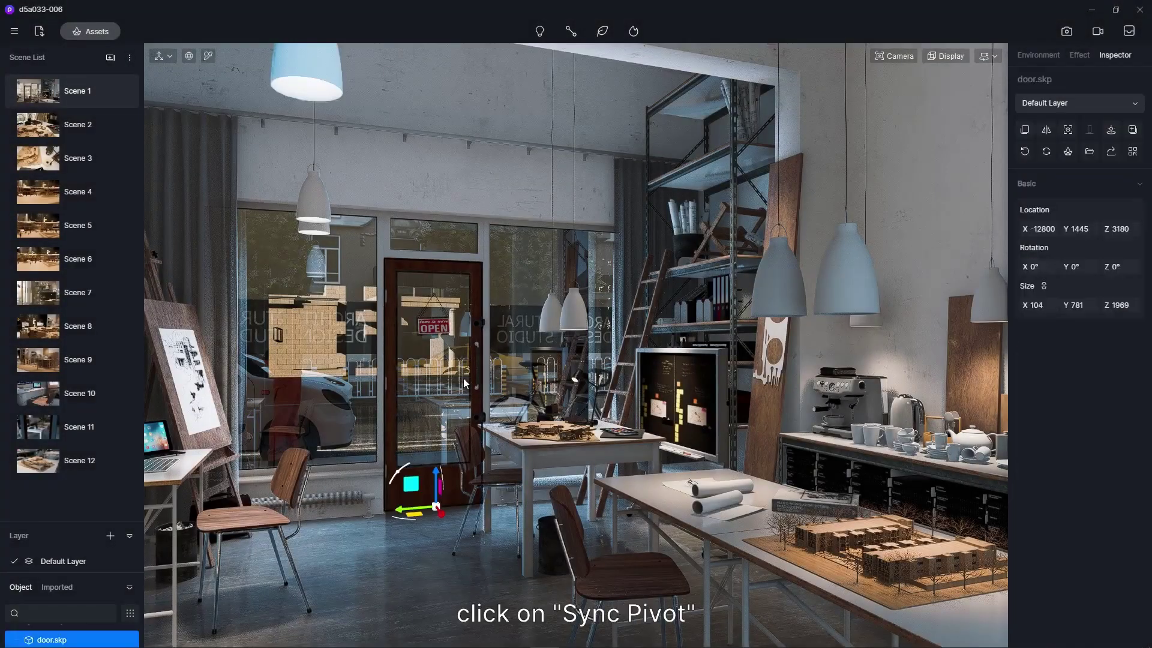
{"action": "right_click", "coordinate": [51, 641]}
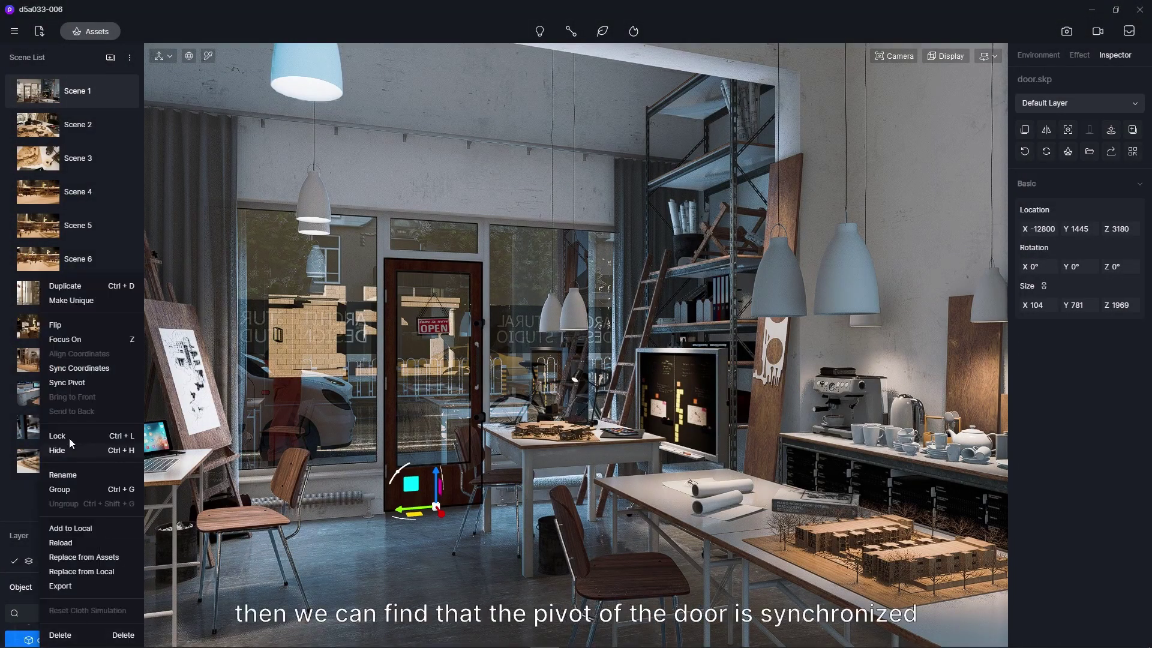
{"action": "left_click", "coordinate": [82, 383]}
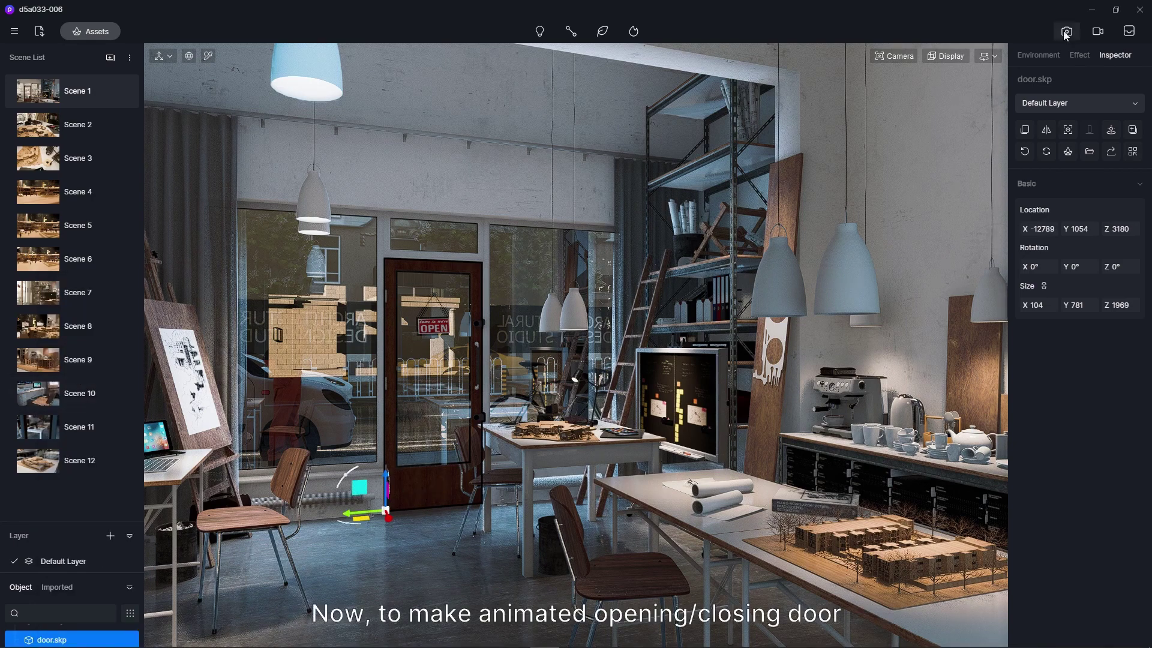
Step: Build Clip 17 from two shots, keyframing the entrance door closed in Shot 1 and rotated 90° around the Z axis in Shot 2
{"action": "left_click", "coordinate": [1099, 33]}
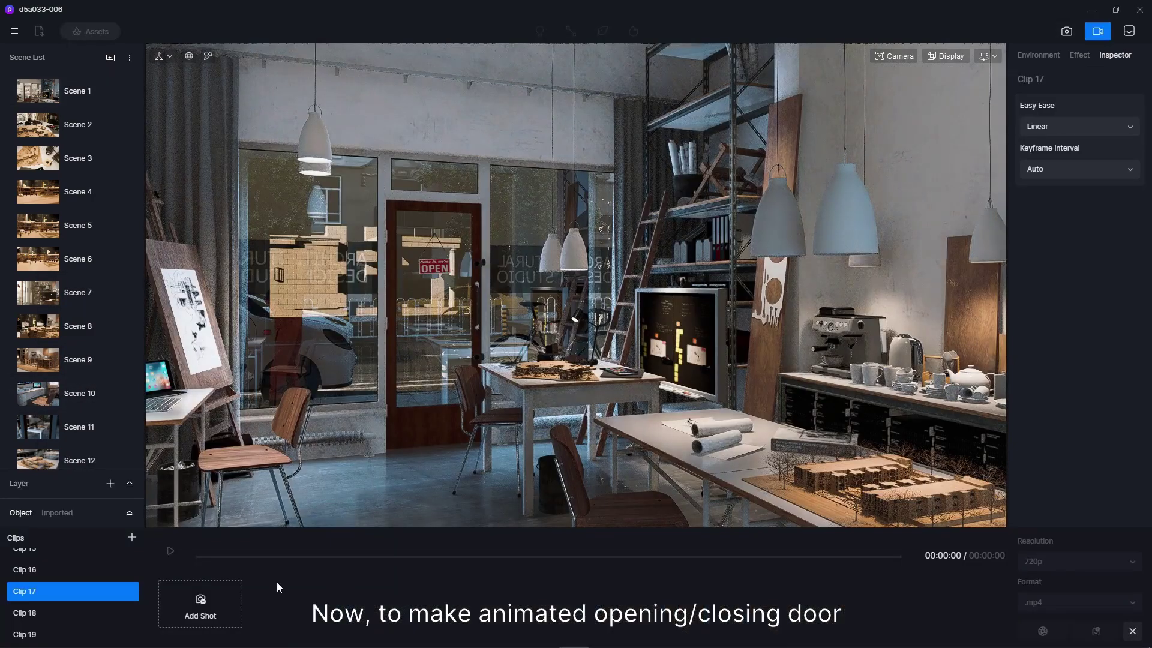
{"action": "left_click", "coordinate": [220, 606]}
{"action": "left_click", "coordinate": [430, 424]}
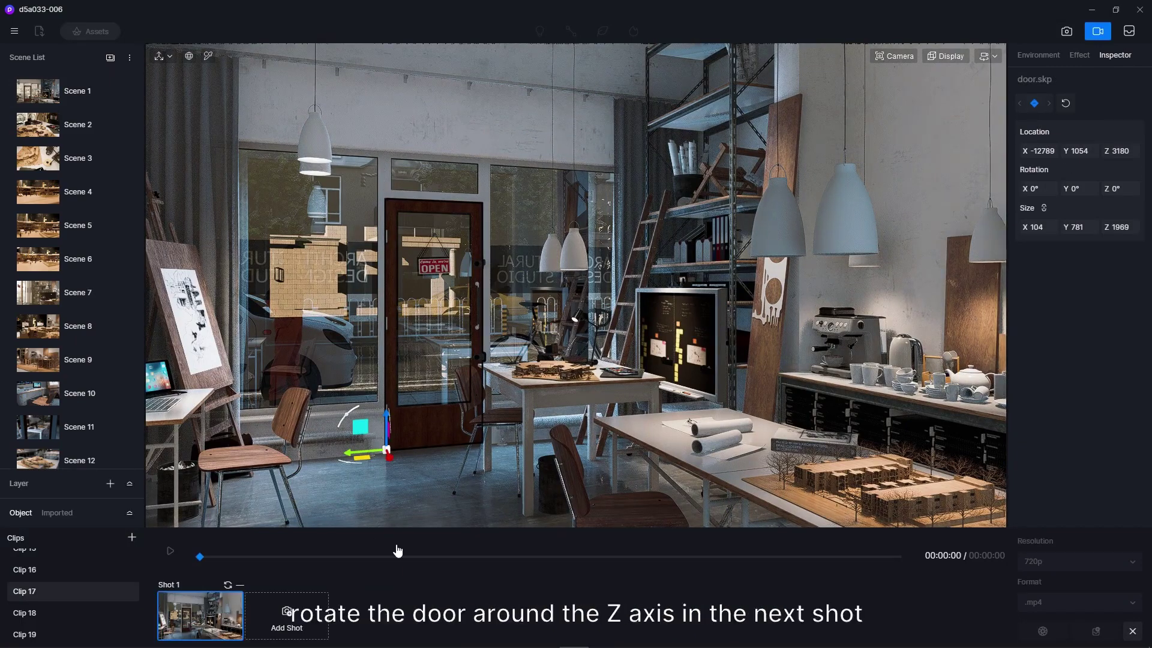
{"action": "left_click", "coordinate": [287, 613]}
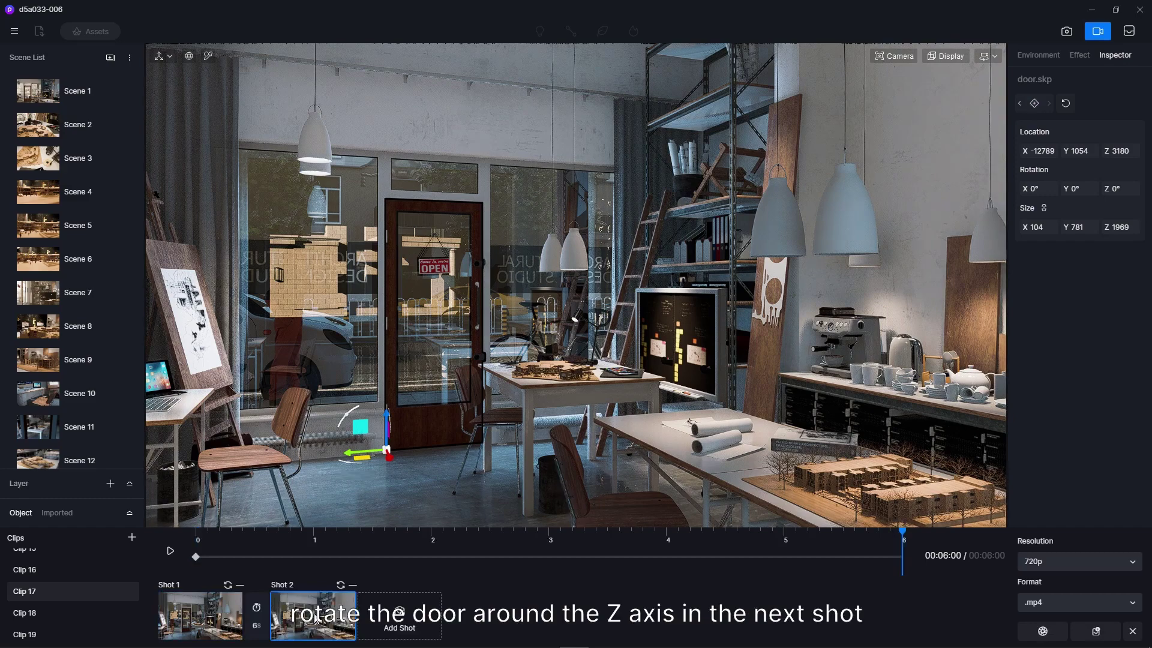
{"action": "left_click_drag", "start_coordinate": [350, 416], "coordinate": [288, 445]}
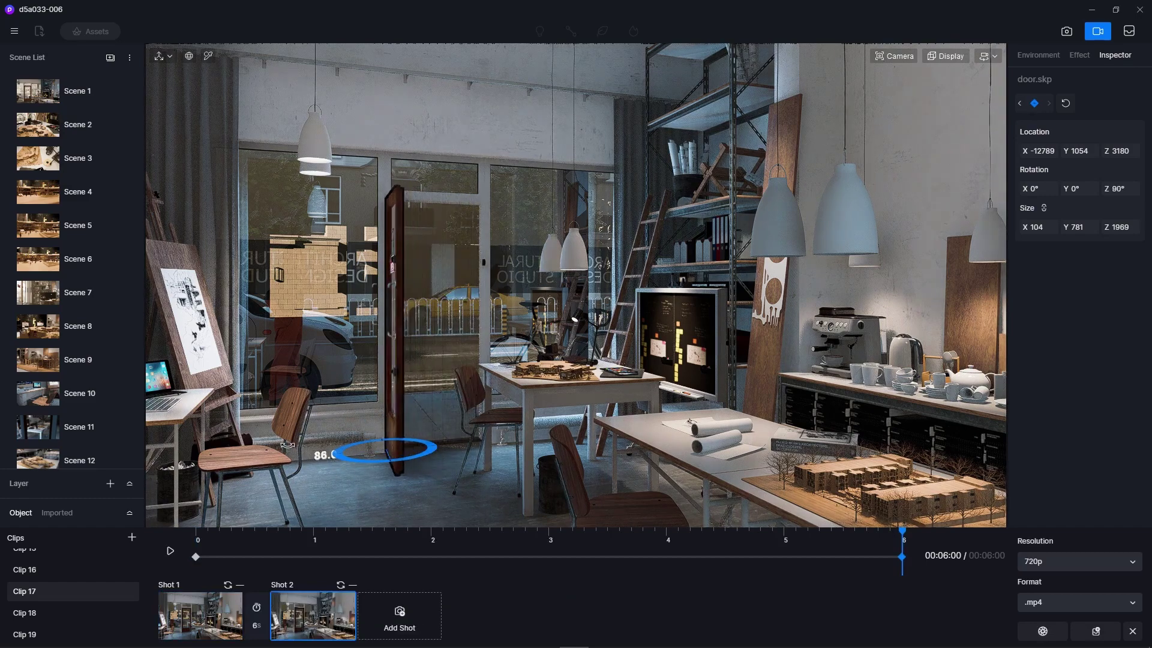
Step: Play the door animation from Shot 1 and set the clip's easing to Ease in and out
{"action": "left_click", "coordinate": [216, 621]}
{"action": "left_click", "coordinate": [171, 557]}
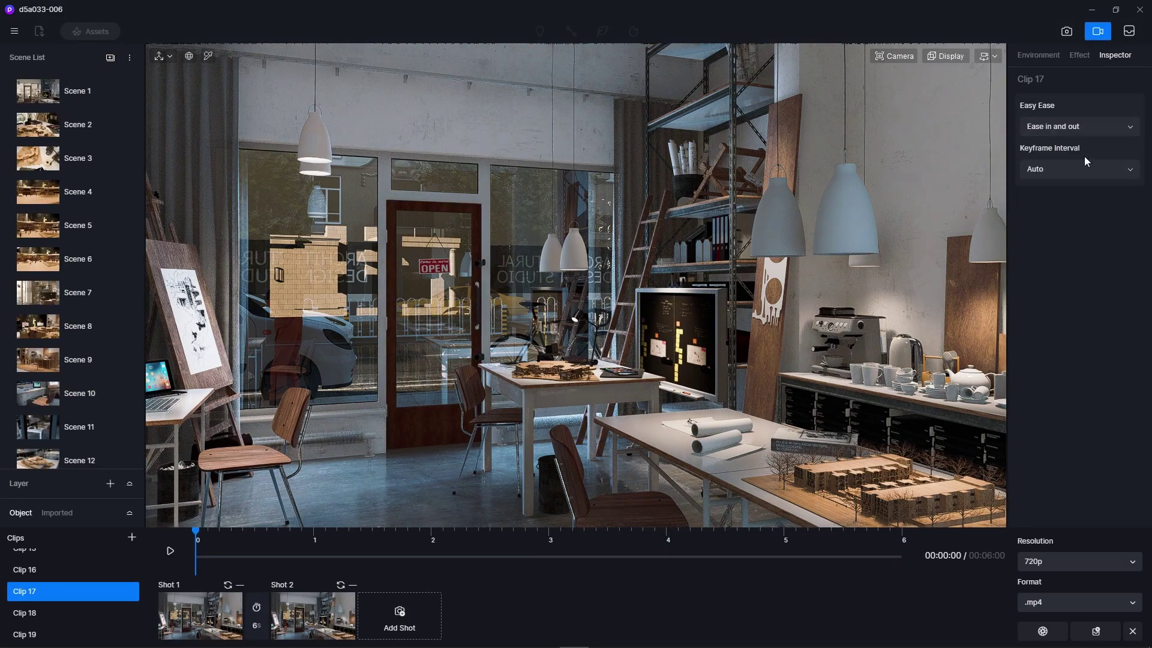
{"action": "left_click", "coordinate": [1066, 169]}
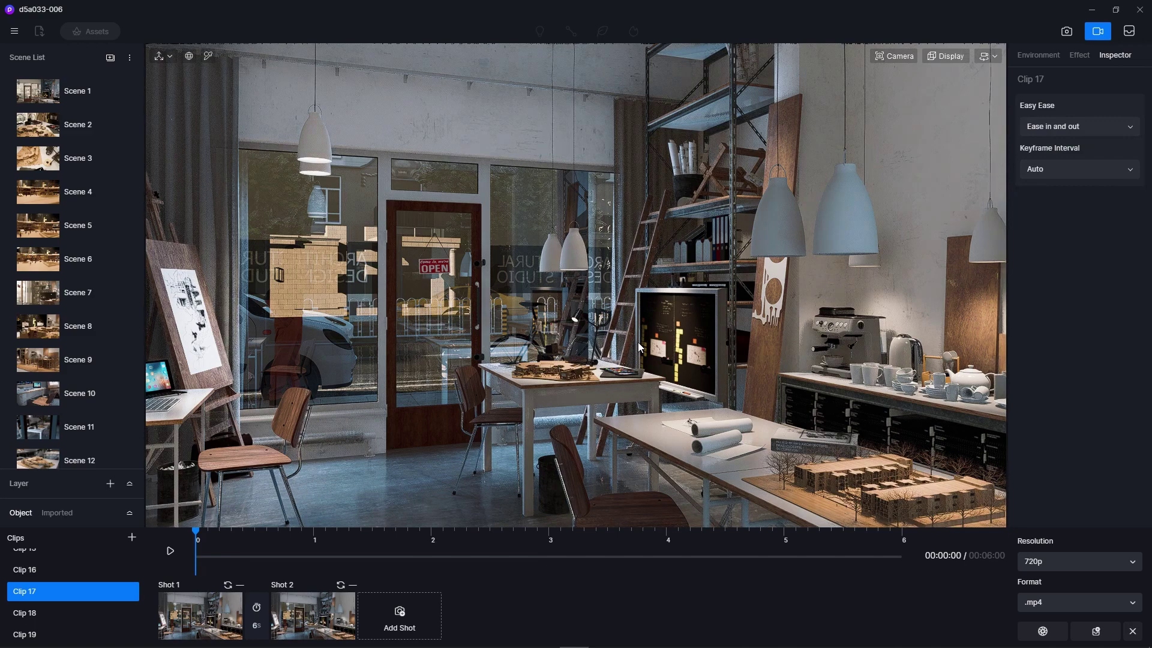